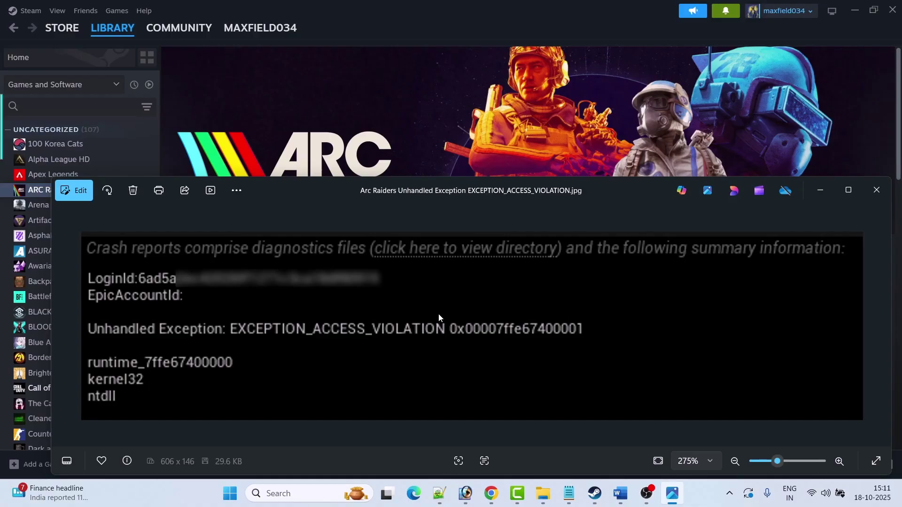
Bring the fix guide document forward and highlight its Fix 1 heading
{"action": "left_click", "coordinate": [620, 494]}
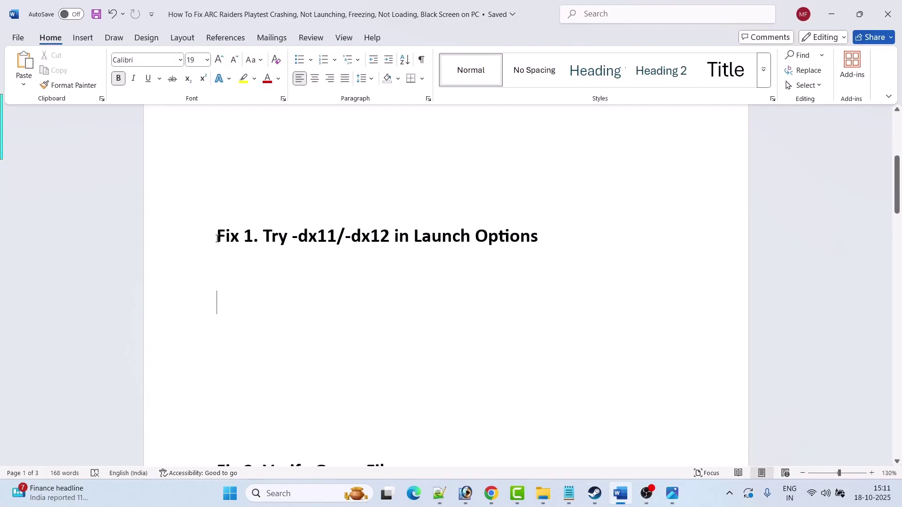
{"action": "left_click_drag", "start_coordinate": [218, 238], "coordinate": [520, 236]}
Enter -dx11 as ARC Raiders Playtest's launch option in its Steam properties
{"action": "left_click", "coordinate": [493, 360]}
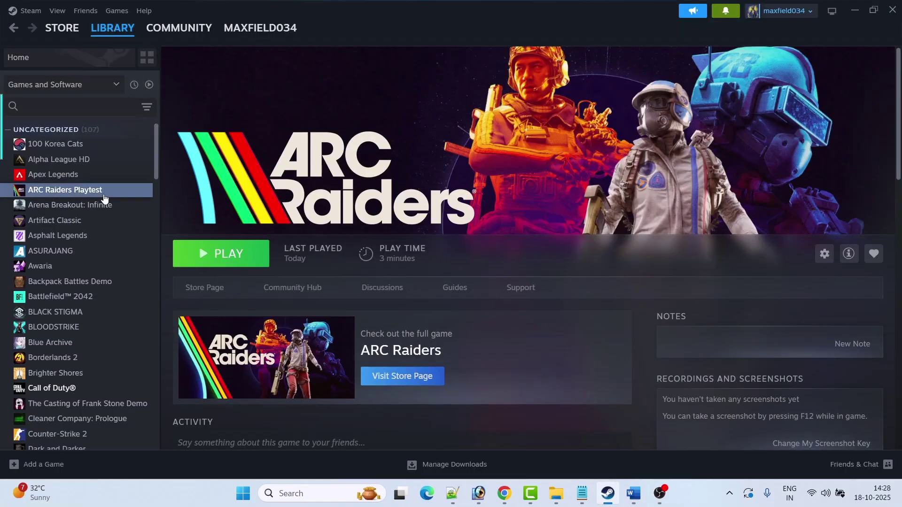
{"action": "right_click", "coordinate": [94, 191]}
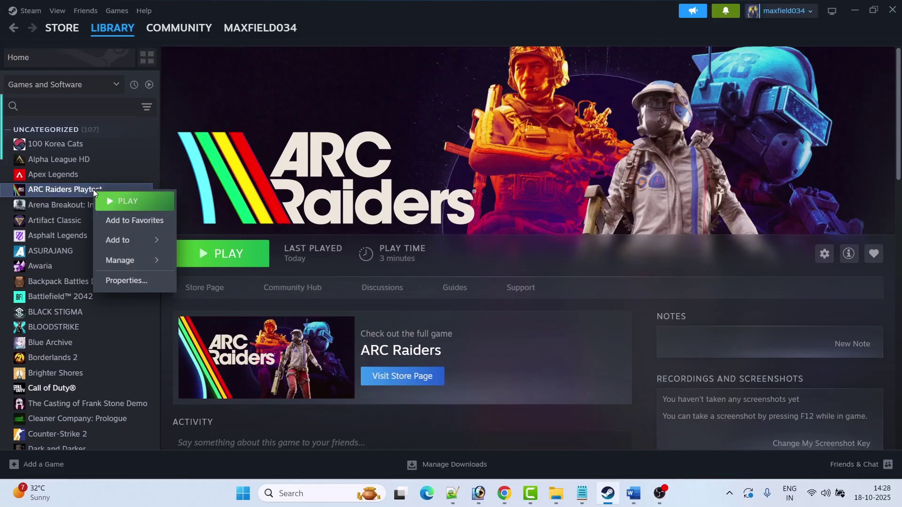
{"action": "left_click", "coordinate": [124, 282]}
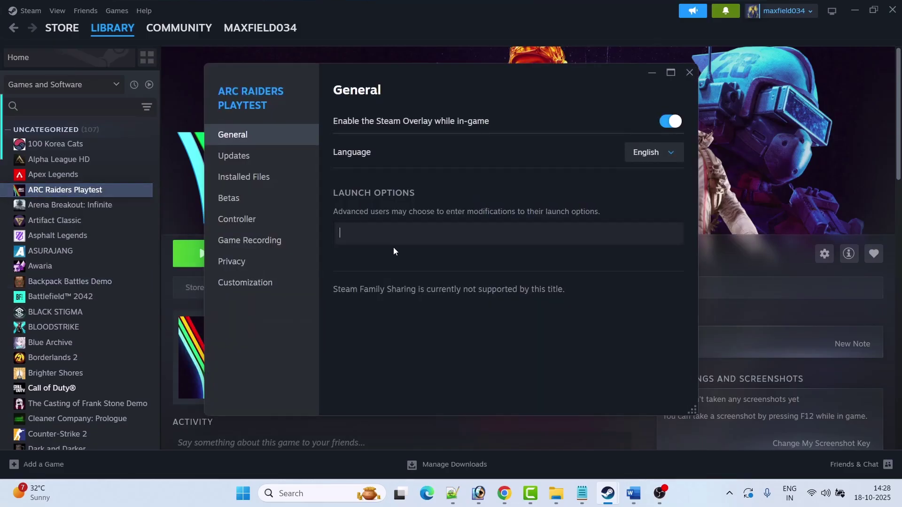
{"action": "type", "text": "-dx11"}
{"action": "left_click", "coordinate": [689, 73]}
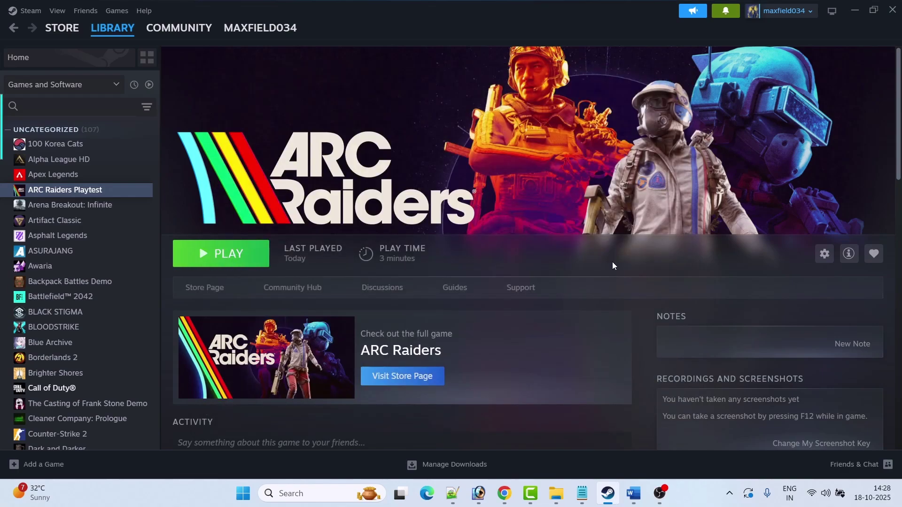
Reopen the game's properties and check the launch options field
{"action": "right_click", "coordinate": [99, 189]}
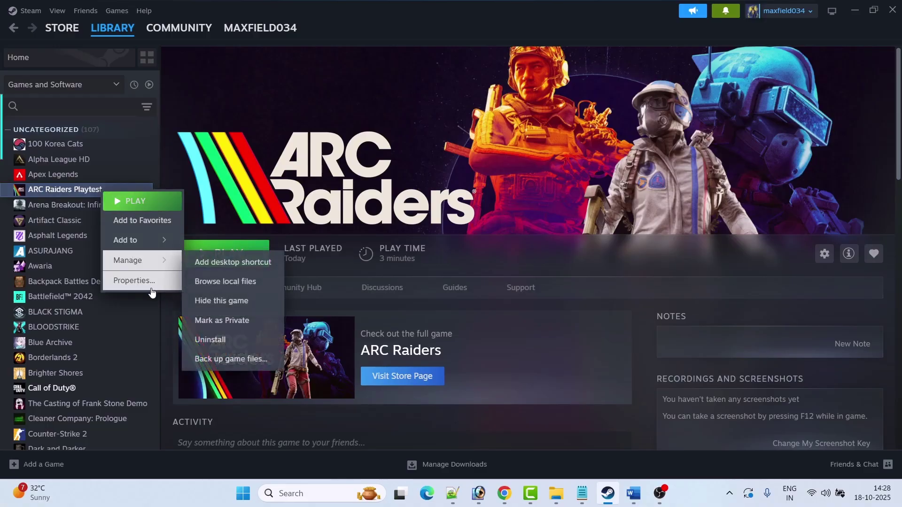
{"action": "left_click", "coordinate": [136, 280]}
{"action": "left_click", "coordinate": [380, 231]}
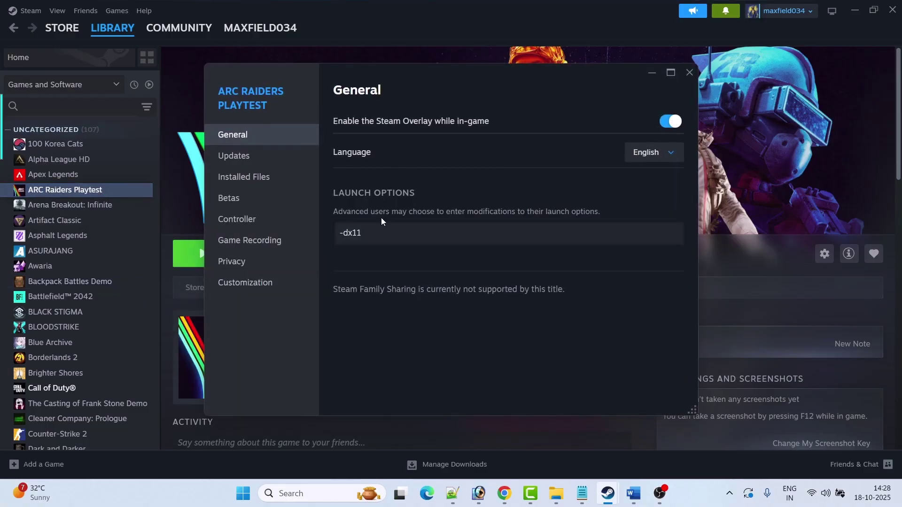
{"action": "left_click", "coordinate": [691, 71]}
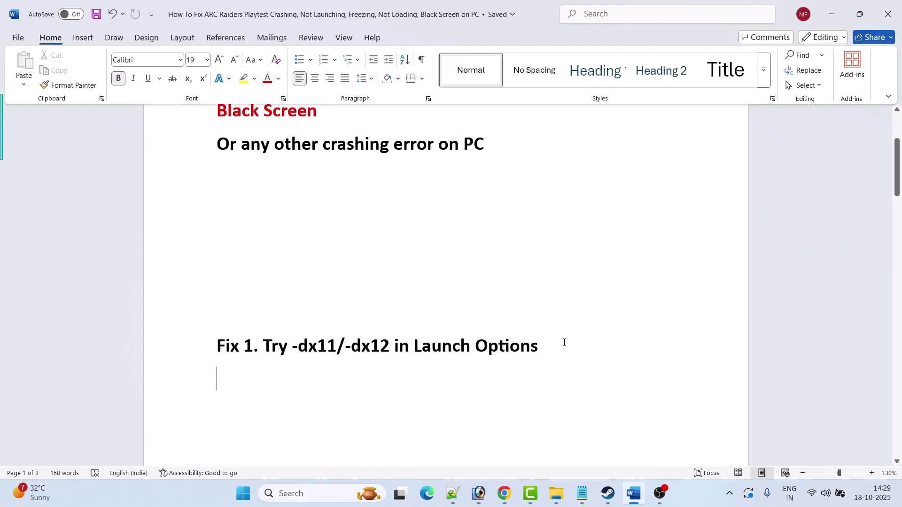
Delete -dx12 from ARC Raiders Playtest's launch options, leaving them empty
{"action": "left_click_drag", "start_coordinate": [564, 345], "coordinate": [213, 350]}
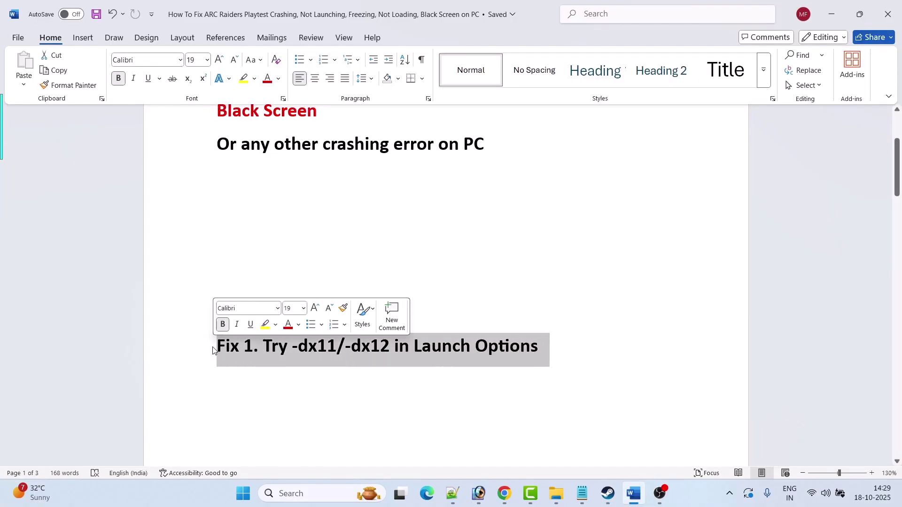
{"action": "left_click", "coordinate": [562, 362]}
{"action": "key", "text": "alt+Tab"}
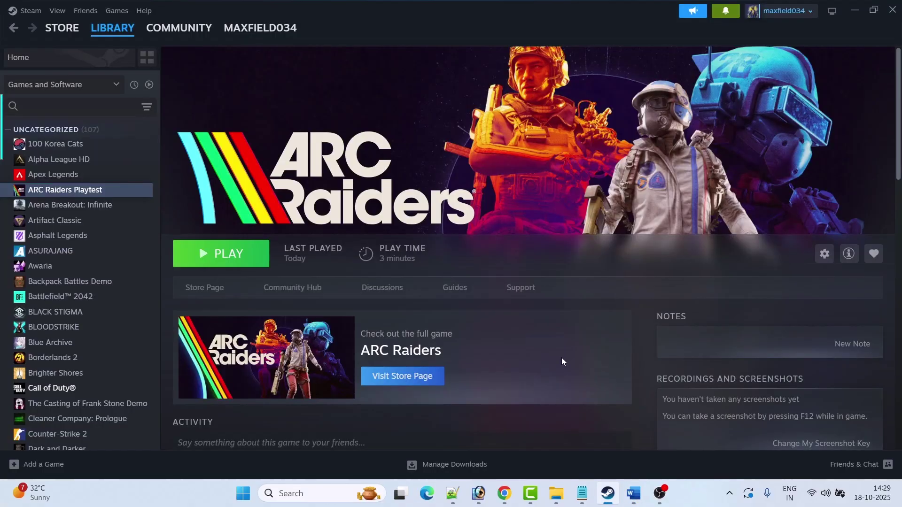
{"action": "right_click", "coordinate": [106, 189]}
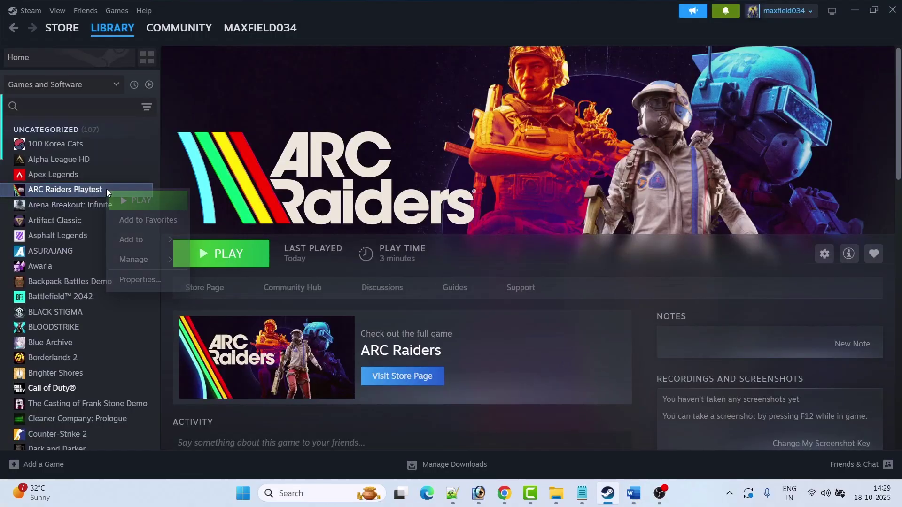
{"action": "left_click", "coordinate": [137, 280]}
{"action": "left_click", "coordinate": [375, 235]}
{"action": "left_click_drag", "start_coordinate": [374, 236], "coordinate": [342, 238]}
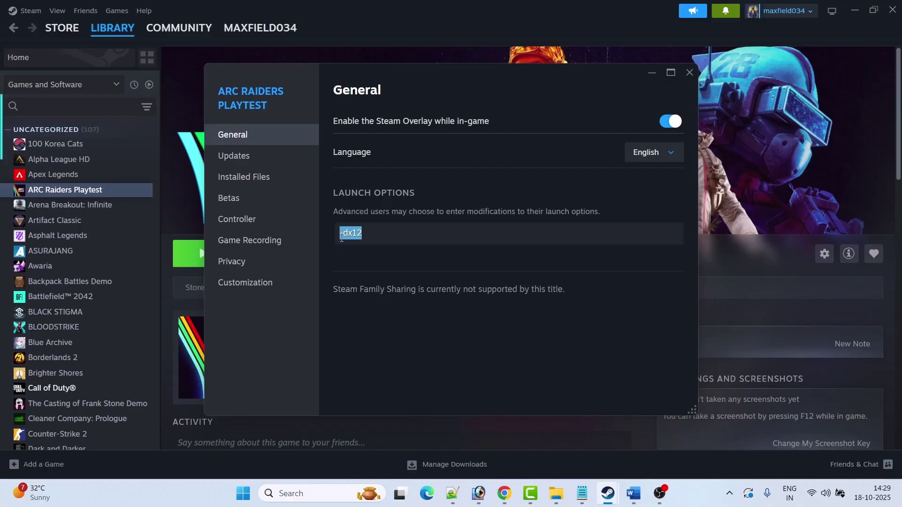
{"action": "key", "text": "BackSpace"}
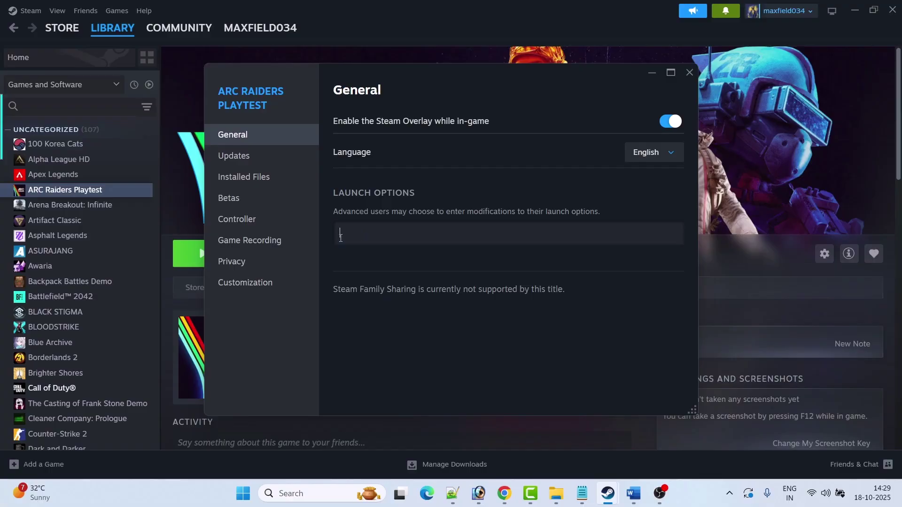
{"action": "left_click", "coordinate": [691, 72]}
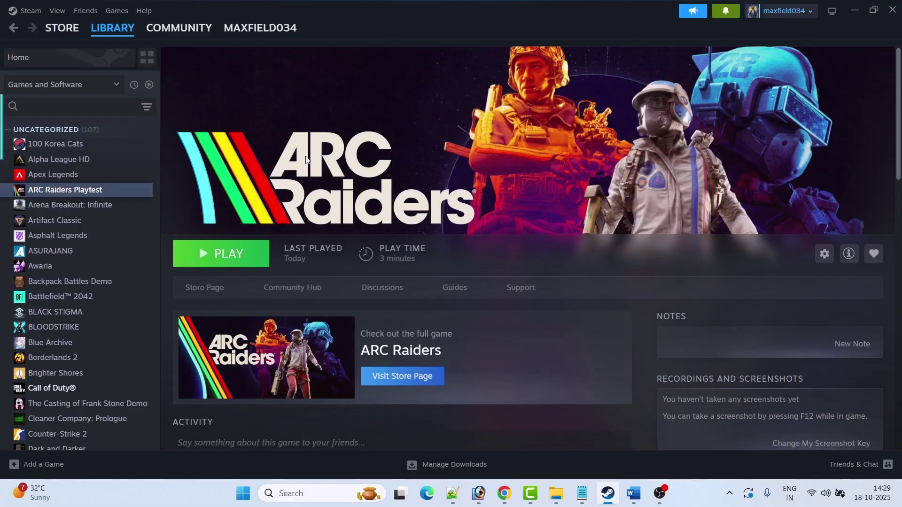
Scroll the fix guide down to the Fix 2 instructions
{"action": "left_click", "coordinate": [634, 494]}
{"action": "scroll", "coordinate": [464, 272], "scroll_direction": "down", "scroll_amount": 5}
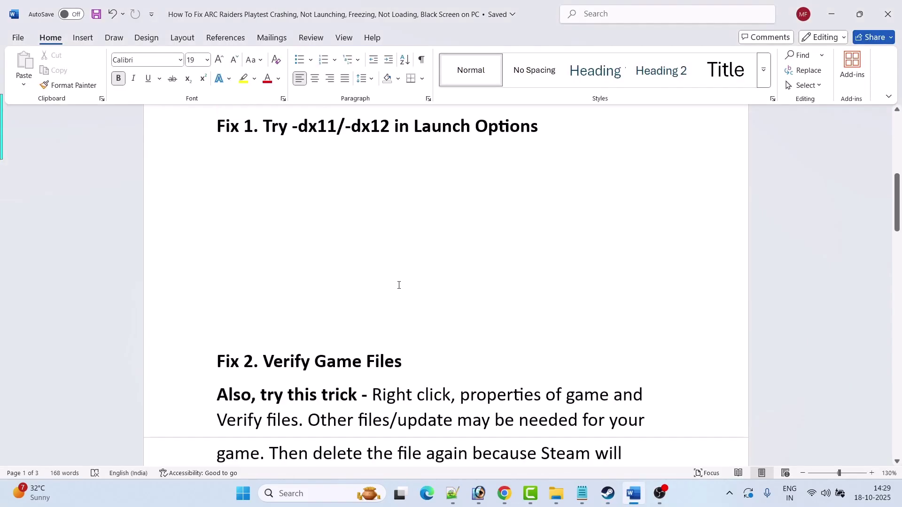
{"action": "scroll", "coordinate": [401, 330], "scroll_direction": "down", "scroll_amount": 3}
{"action": "left_click_drag", "start_coordinate": [403, 253], "coordinate": [314, 252]}
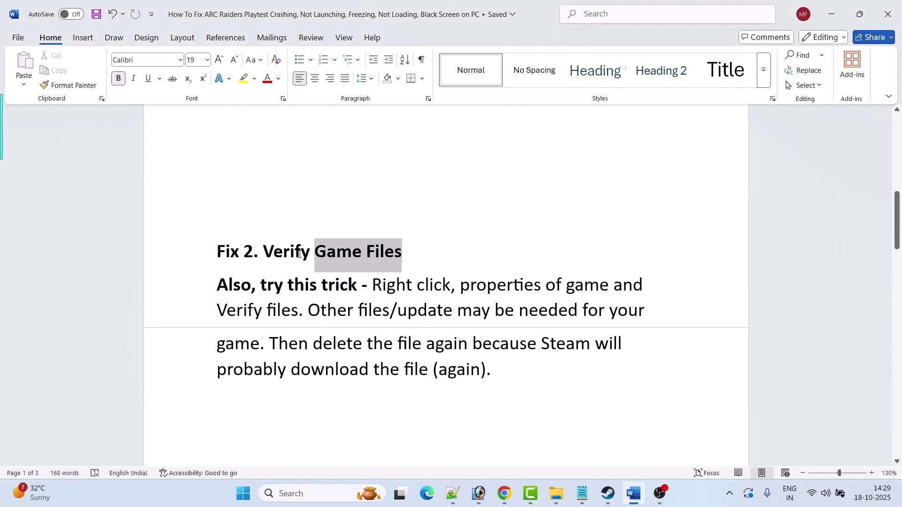
{"action": "left_click", "coordinate": [550, 344]}
{"action": "left_click", "coordinate": [608, 493]}
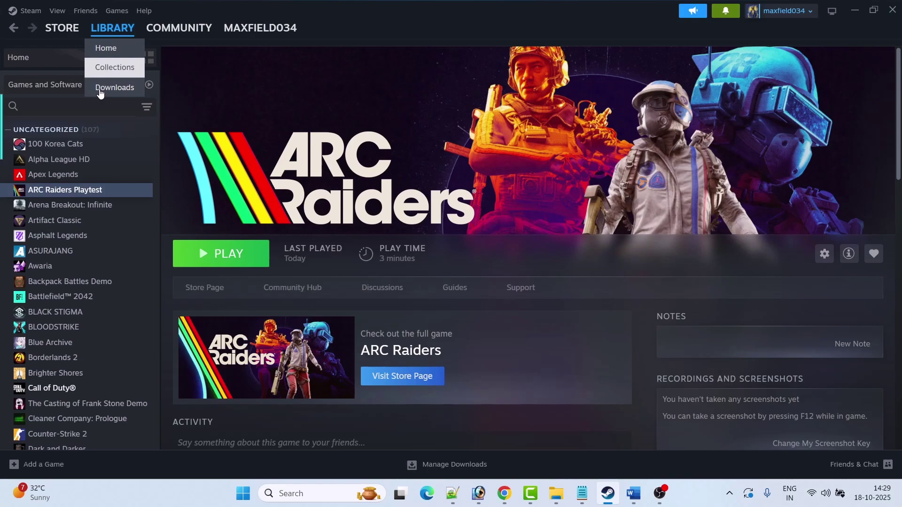
{"action": "right_click", "coordinate": [100, 194]}
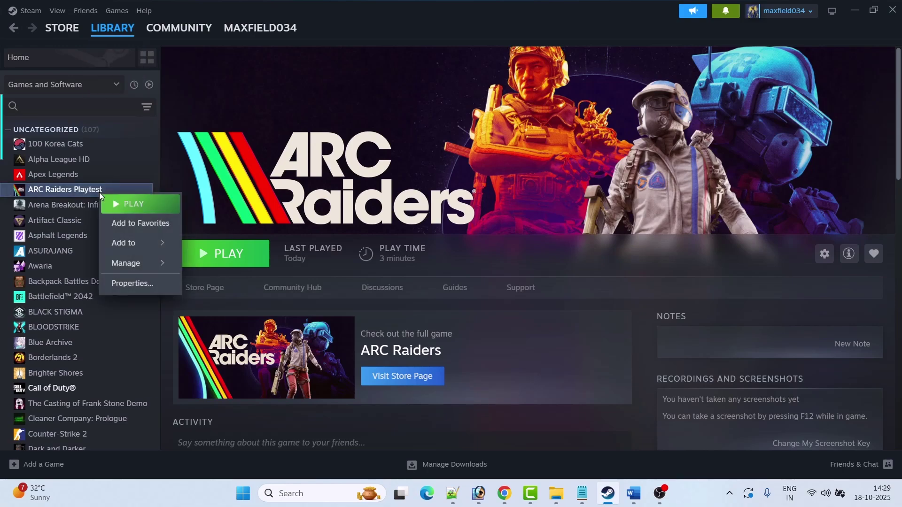
{"action": "left_click", "coordinate": [134, 282]}
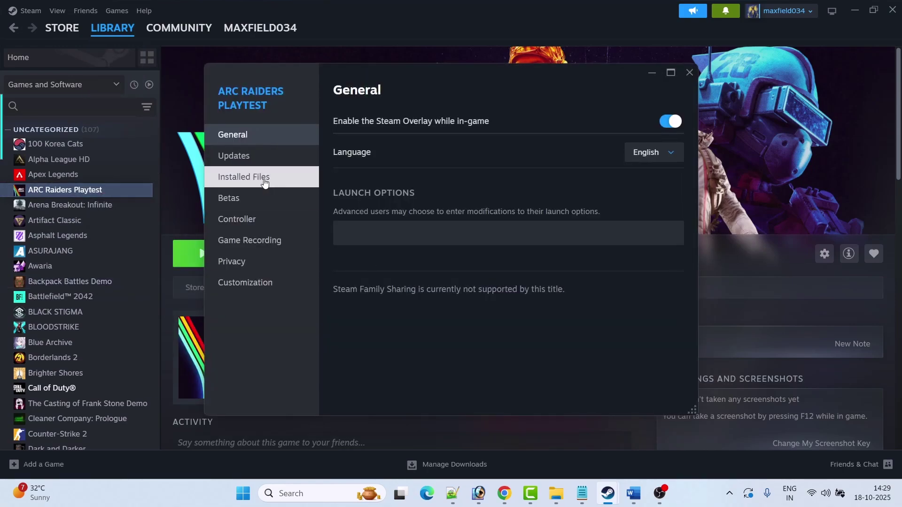
{"action": "left_click", "coordinate": [261, 179]}
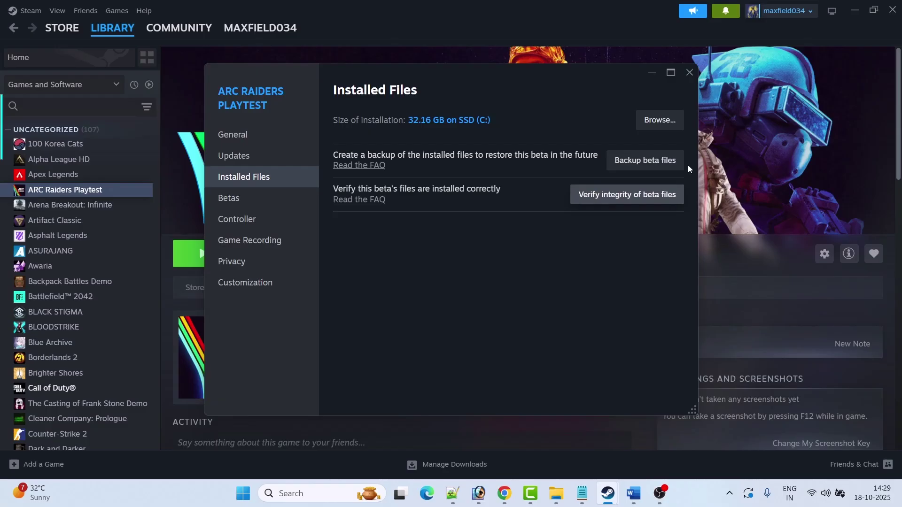
{"action": "left_click", "coordinate": [689, 73]}
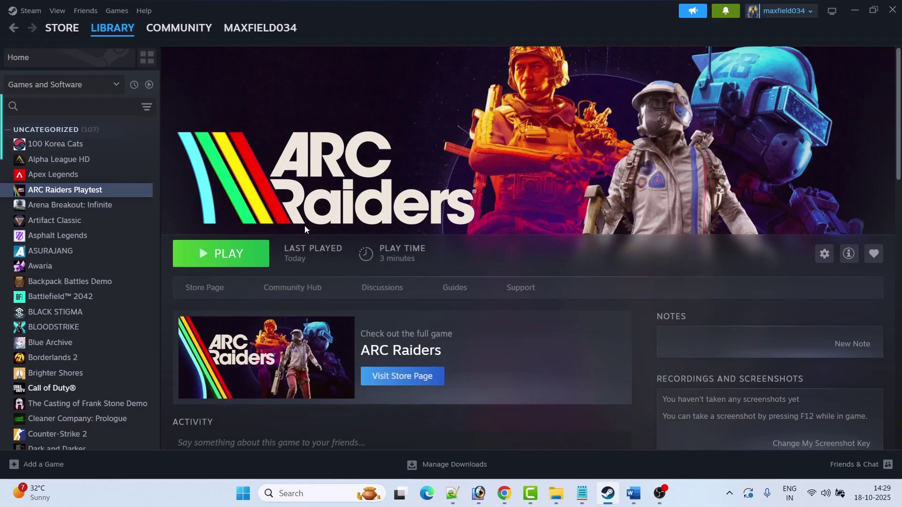
Bring the Word fix guide forward and scroll down to Fix 3
{"action": "left_click", "coordinate": [633, 505]}
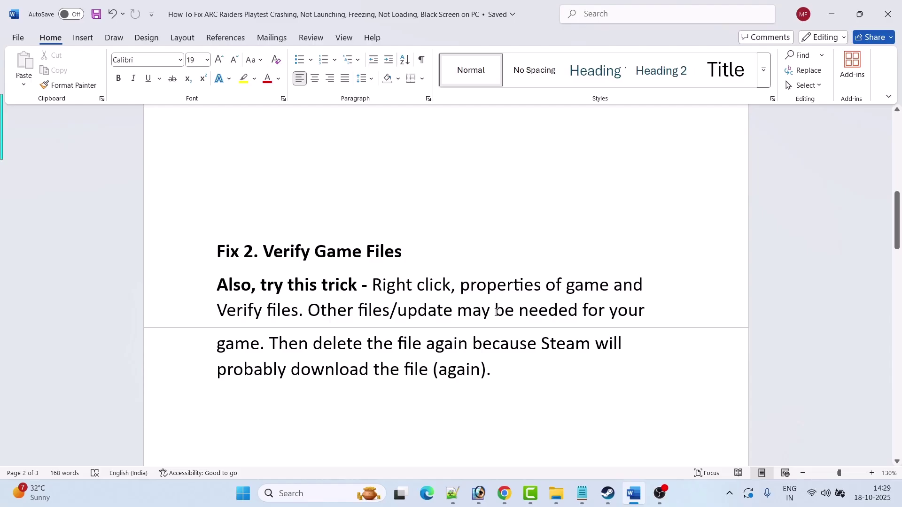
{"action": "left_click_drag", "start_coordinate": [491, 371], "coordinate": [217, 285]}
{"action": "left_click", "coordinate": [544, 397]}
{"action": "scroll", "coordinate": [522, 377], "scroll_direction": "down", "scroll_amount": 3}
{"action": "scroll", "coordinate": [521, 378], "scroll_direction": "down", "scroll_amount": 3}
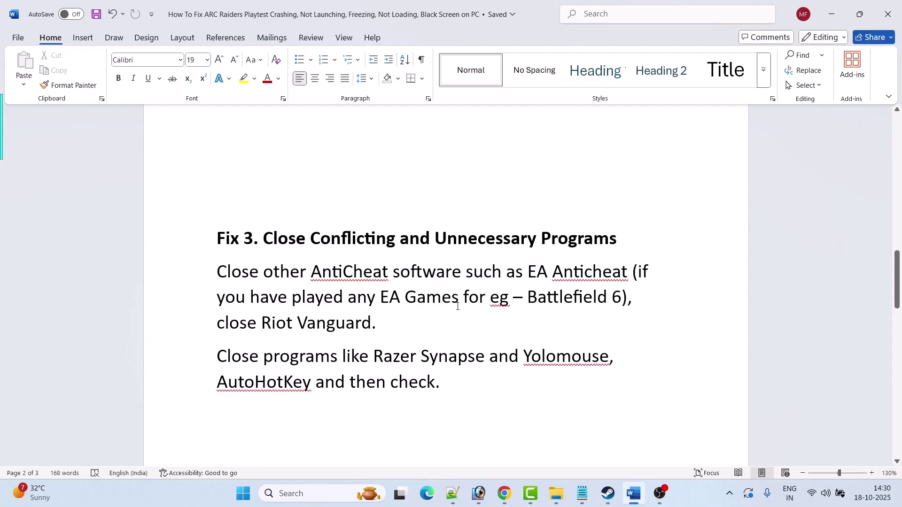
Mark EA Anticheat and Riot Vanguard in Fix 3, then reveal hidden tray icons
{"action": "left_click_drag", "start_coordinate": [528, 272], "coordinate": [599, 272]}
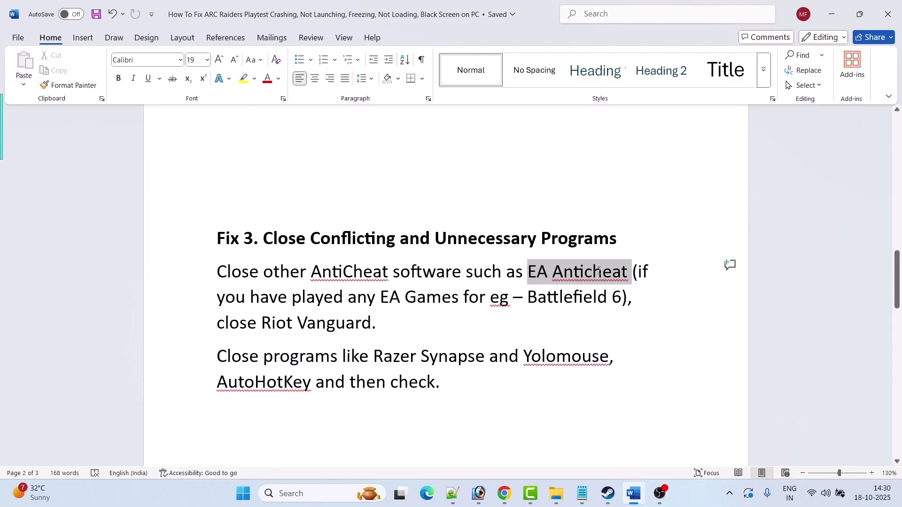
{"action": "left_click", "coordinate": [405, 297]}
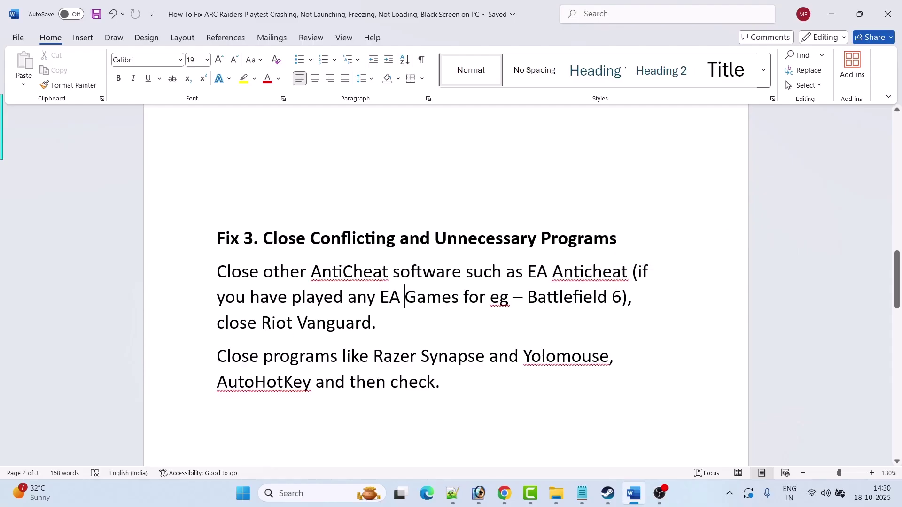
{"action": "left_click_drag", "start_coordinate": [262, 324], "coordinate": [372, 324]}
{"action": "left_click", "coordinate": [730, 494]}
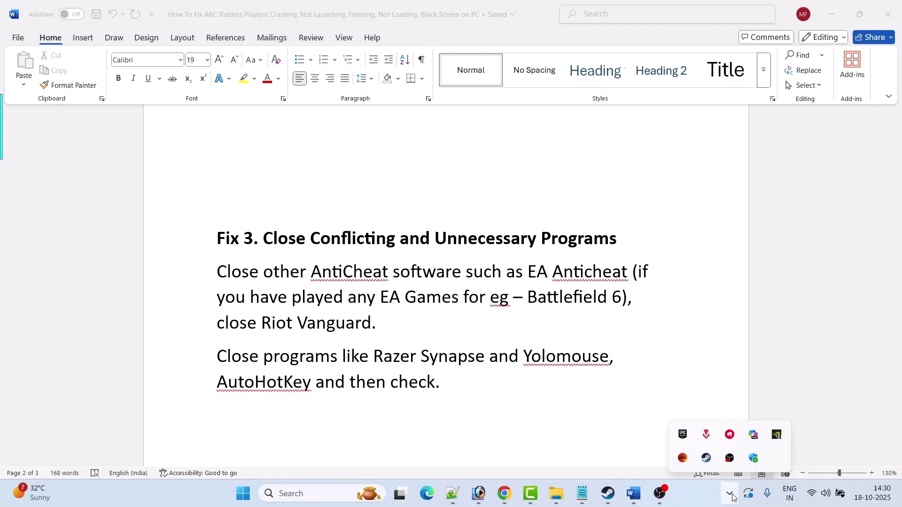
Exit Riot Vanguard from the system tray and confirm turning it off
{"action": "right_click", "coordinate": [707, 437]}
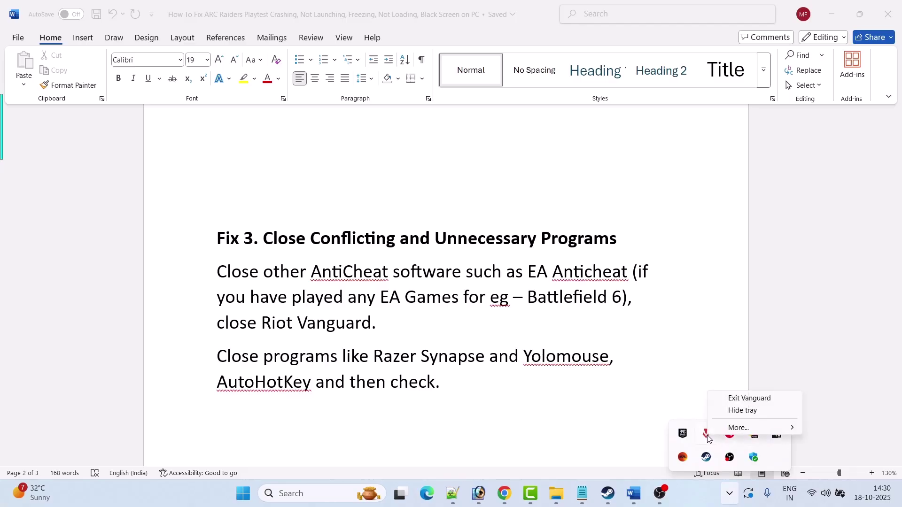
{"action": "left_click", "coordinate": [760, 399]}
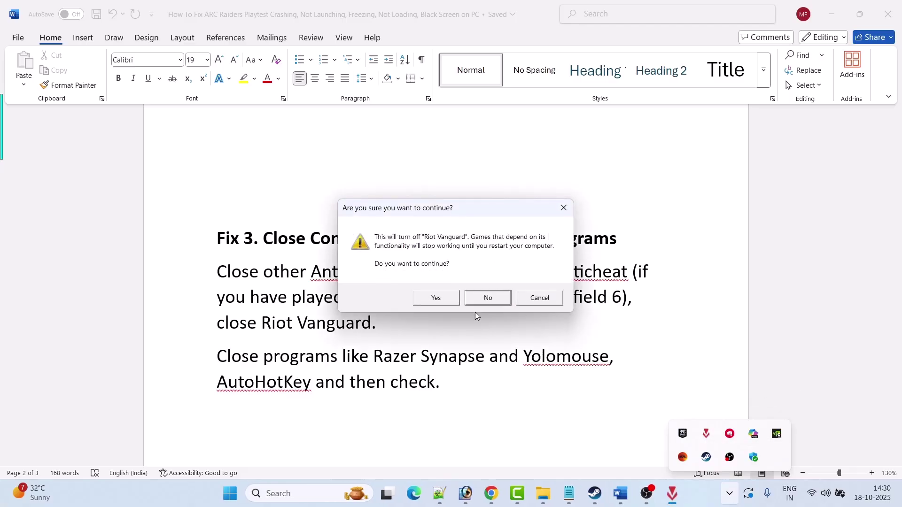
{"action": "left_click", "coordinate": [436, 298]}
Exit the Riot app from the tray, then note Razer Synapse in the guide
{"action": "left_click", "coordinate": [730, 493]}
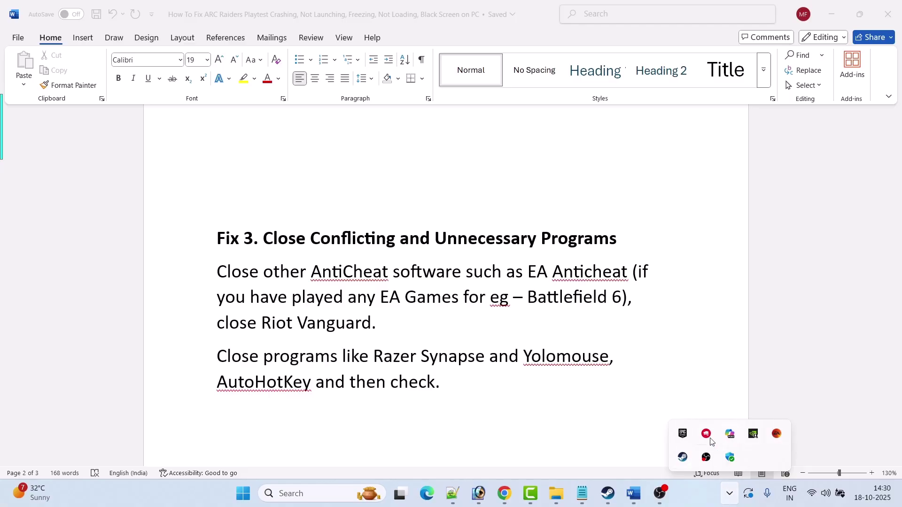
{"action": "right_click", "coordinate": [711, 437]}
{"action": "left_click", "coordinate": [748, 464]}
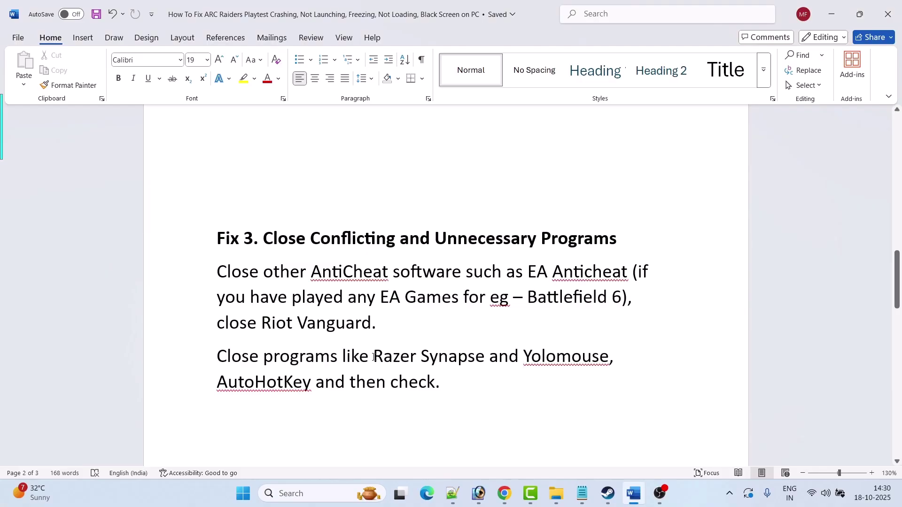
{"action": "left_click_drag", "start_coordinate": [374, 357], "coordinate": [596, 358]}
{"action": "left_click", "coordinate": [529, 376]}
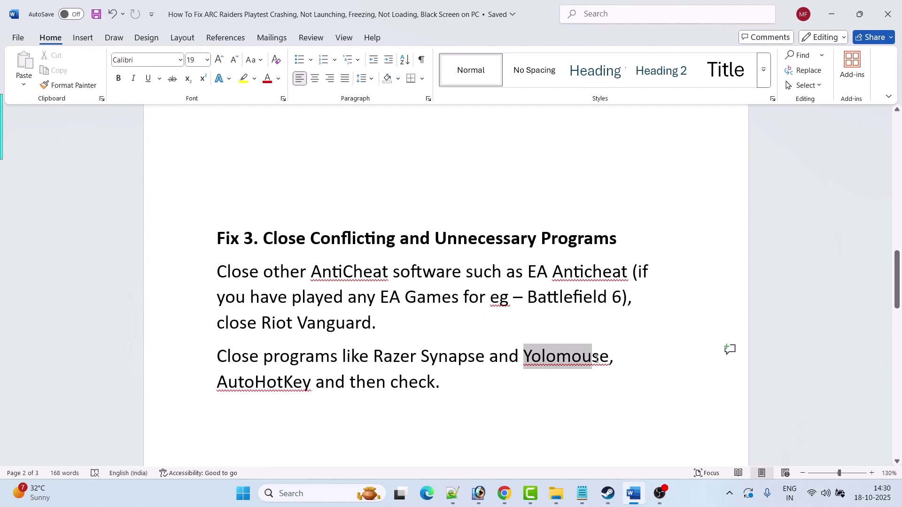
Review the AutoHotKey and close-programs notes in Fix 3, then scroll to Fix 4
{"action": "left_click", "coordinate": [221, 413]}
{"action": "left_click_drag", "start_coordinate": [217, 381], "coordinate": [313, 382]}
{"action": "left_click", "coordinate": [220, 414]}
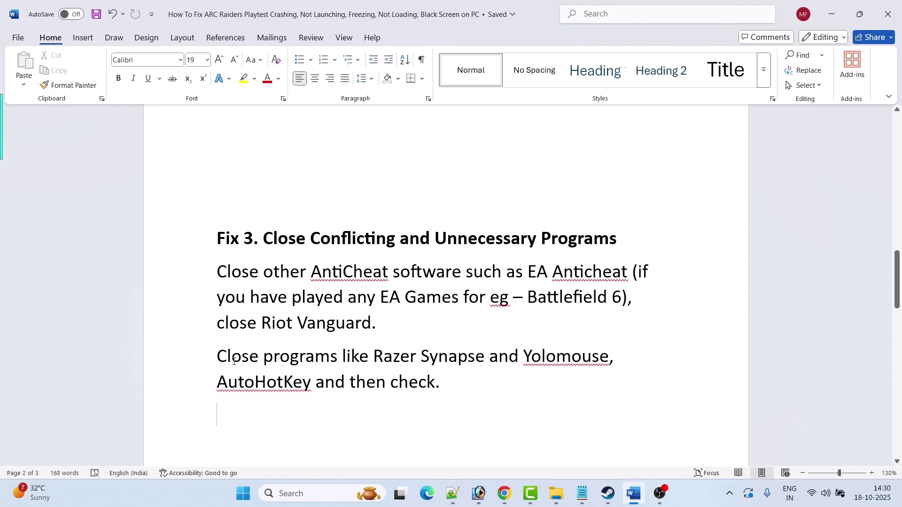
{"action": "left_click_drag", "start_coordinate": [218, 357], "coordinate": [512, 425]}
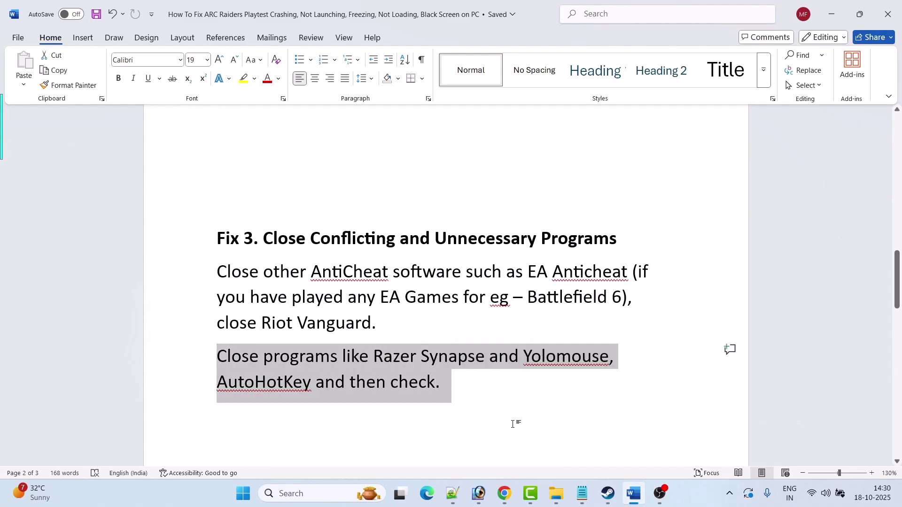
{"action": "left_click", "coordinate": [513, 425]}
{"action": "left_click", "coordinate": [730, 494]}
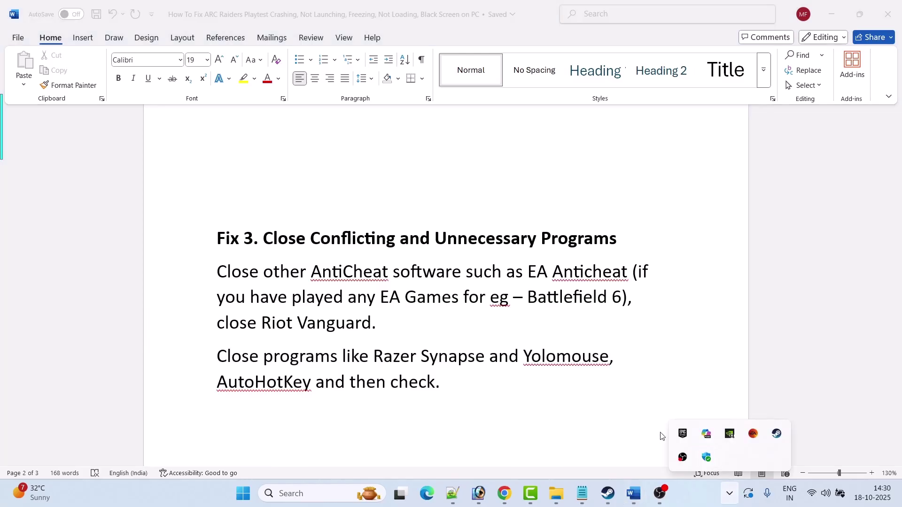
{"action": "left_click", "coordinate": [538, 405]}
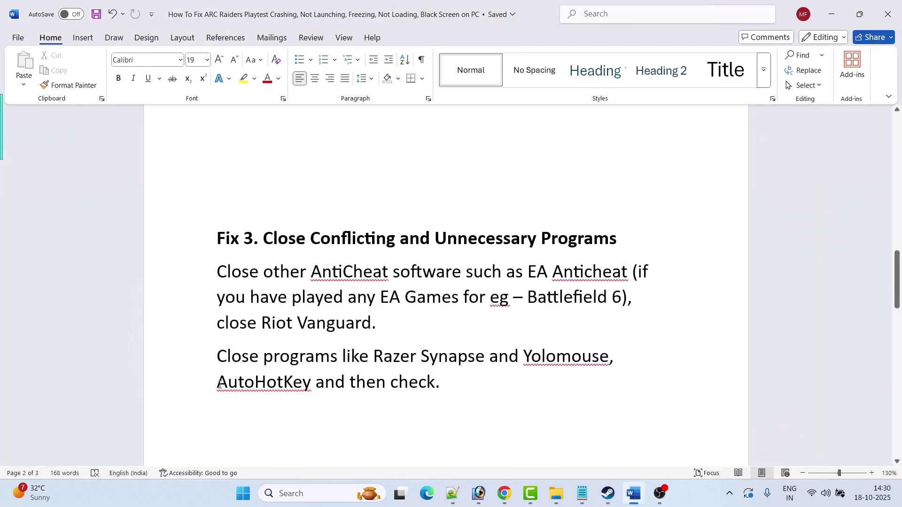
{"action": "left_click_drag", "start_coordinate": [219, 384], "coordinate": [310, 385]}
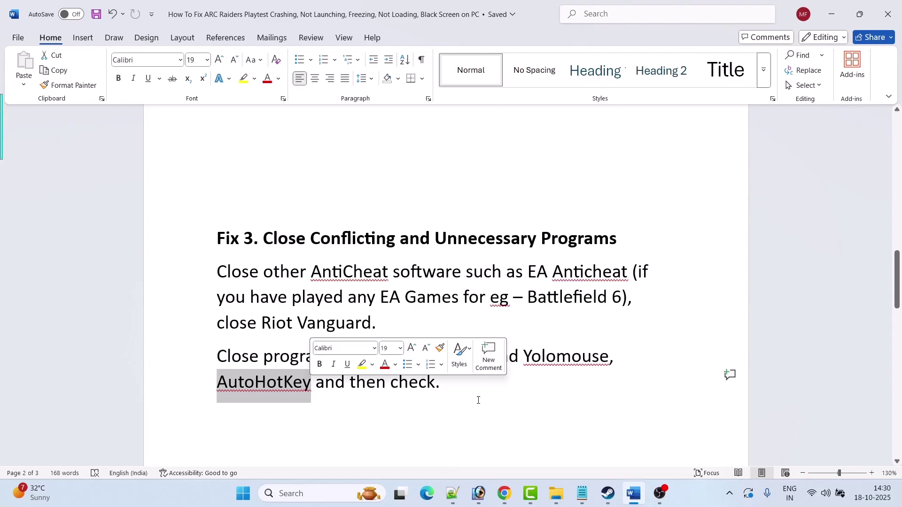
{"action": "left_click", "coordinate": [461, 398]}
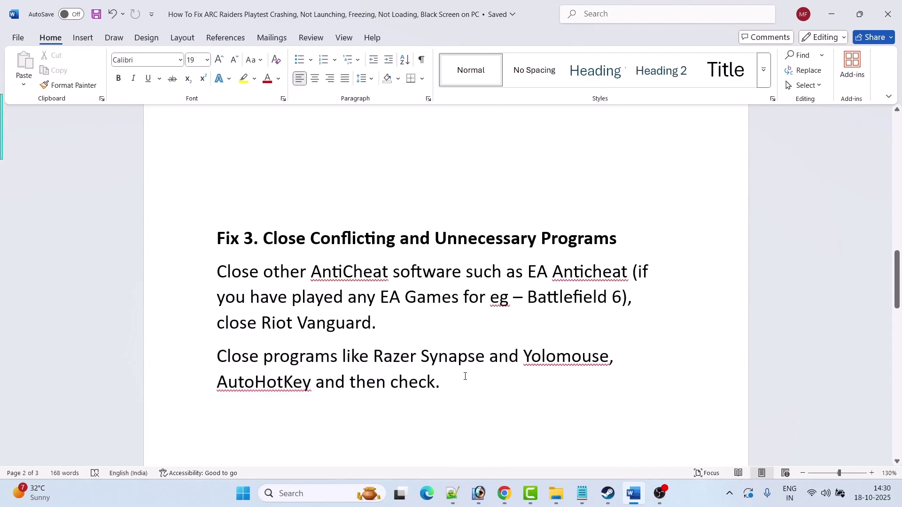
{"action": "scroll", "coordinate": [465, 376], "scroll_direction": "down", "scroll_amount": 5}
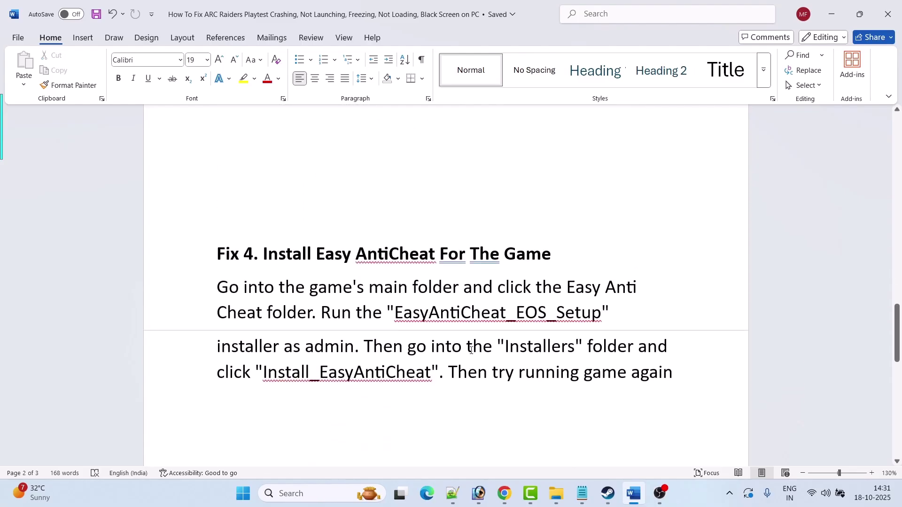
Open ARC Raiders Playtest's local install folder from the Steam library
{"action": "left_click", "coordinate": [608, 494]}
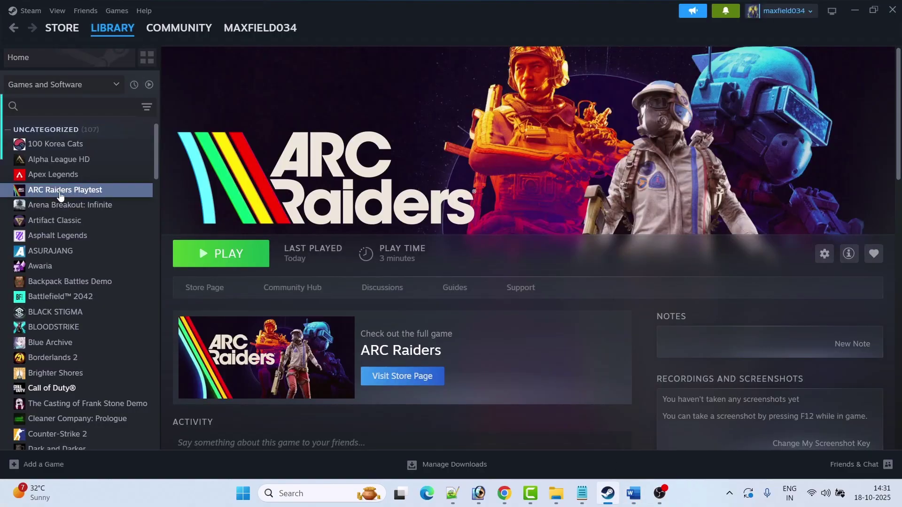
{"action": "right_click", "coordinate": [88, 192]}
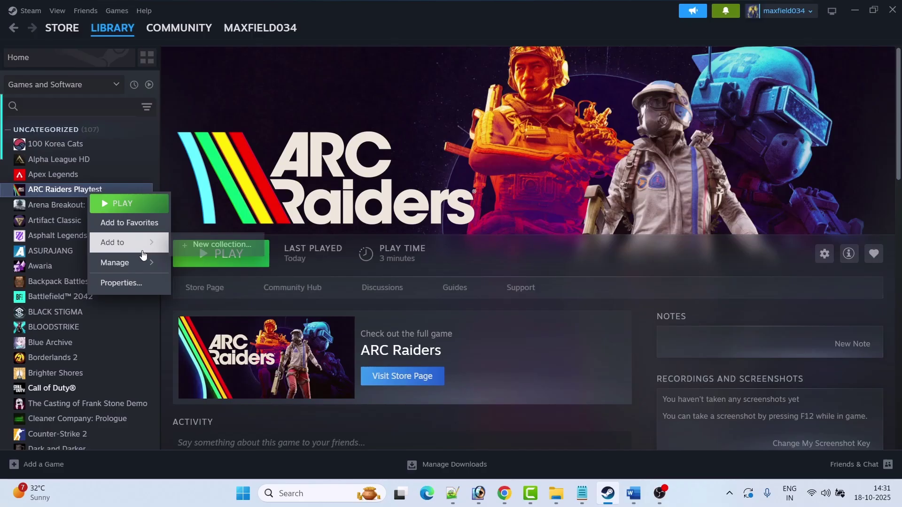
{"action": "mouse_move", "coordinate": [141, 263]}
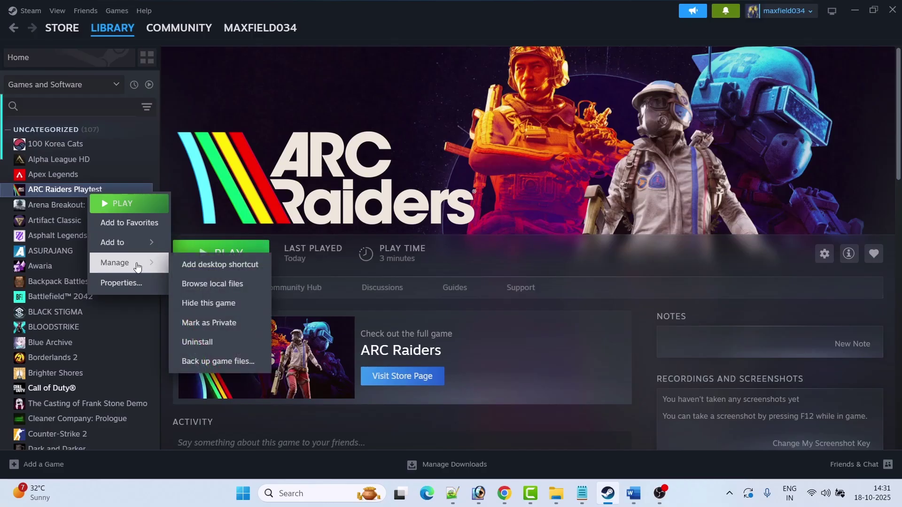
{"action": "left_click", "coordinate": [212, 283]}
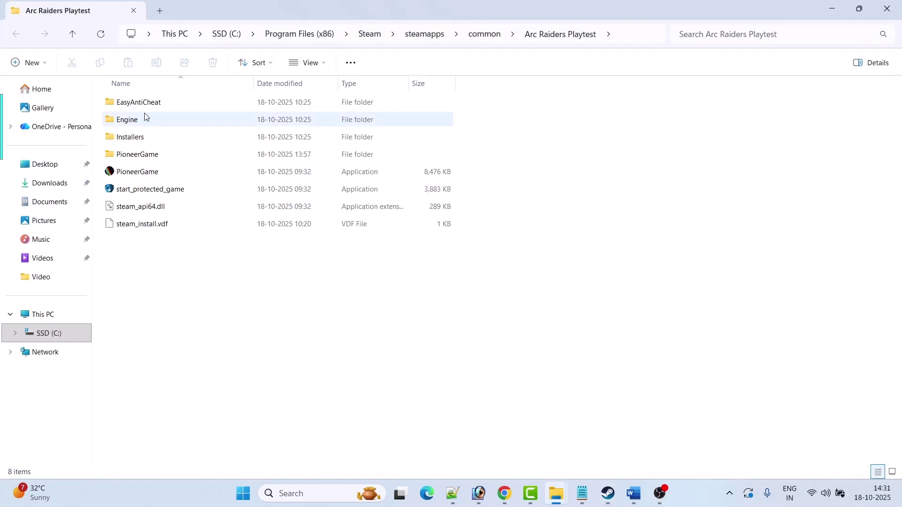
Run EasyAntiCheat_EOS_Setup from the EasyAntiCheat folder as administrator
{"action": "left_click", "coordinate": [156, 108]}
{"action": "double_click", "coordinate": [156, 108]}
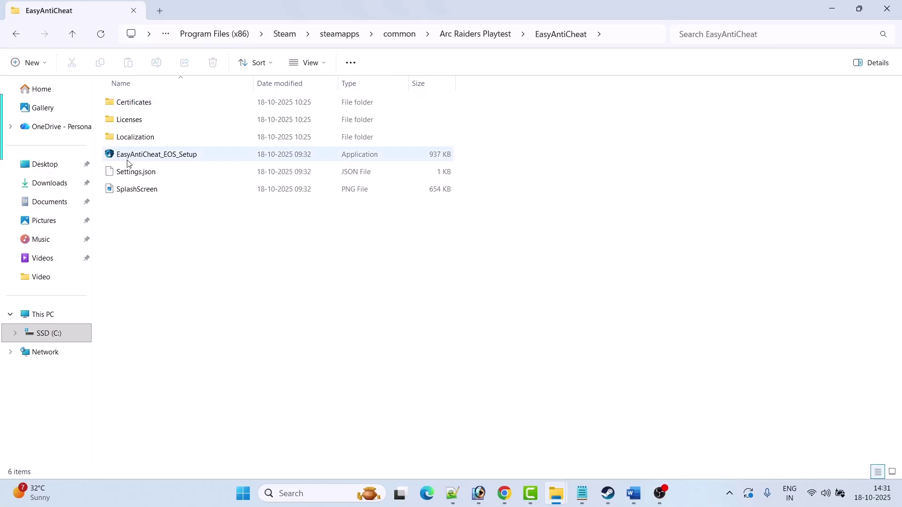
{"action": "left_click", "coordinate": [151, 158]}
{"action": "right_click", "coordinate": [150, 158]}
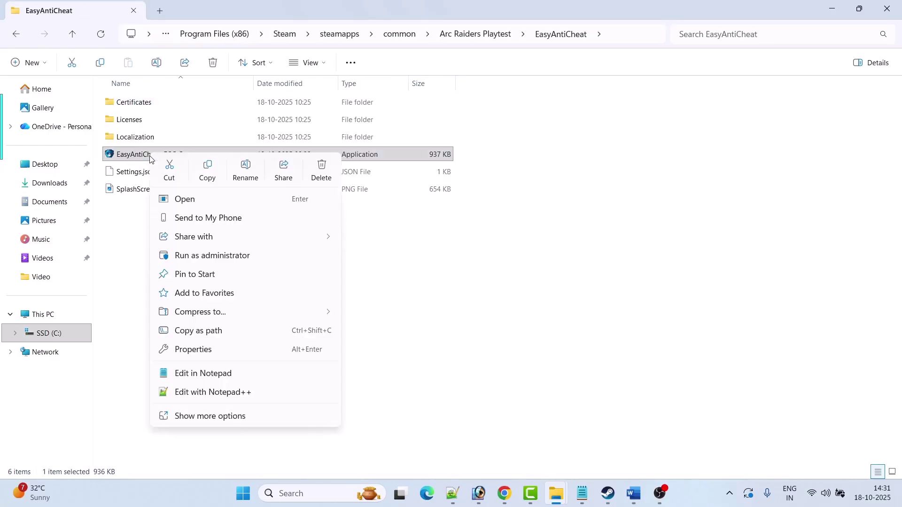
{"action": "left_click", "coordinate": [228, 257]}
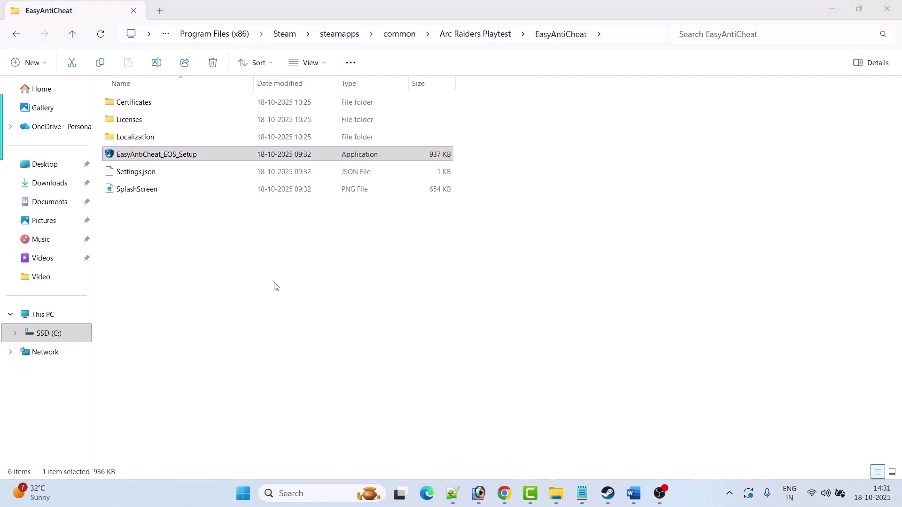
Run Install_EasyAntiCheat from the Installers folder, then return to the guide
{"action": "left_click", "coordinate": [157, 158]}
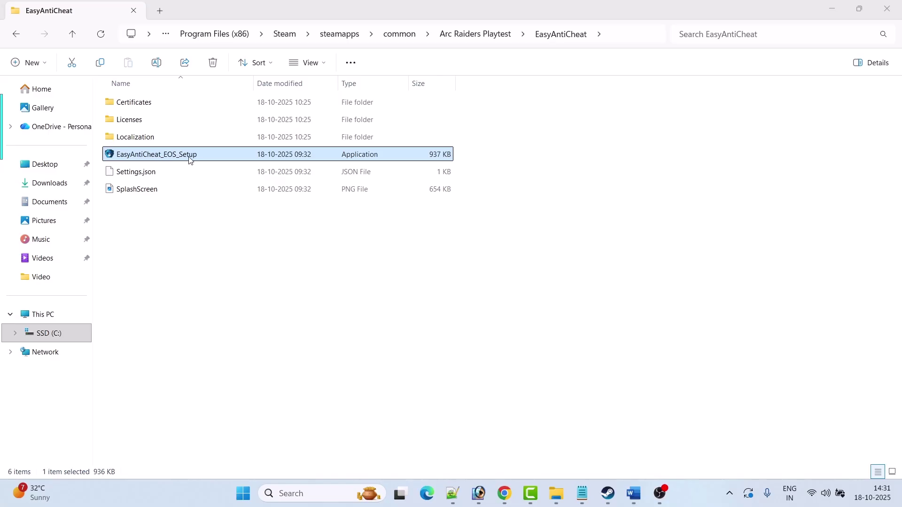
{"action": "left_click", "coordinate": [21, 38]}
{"action": "double_click", "coordinate": [149, 140]}
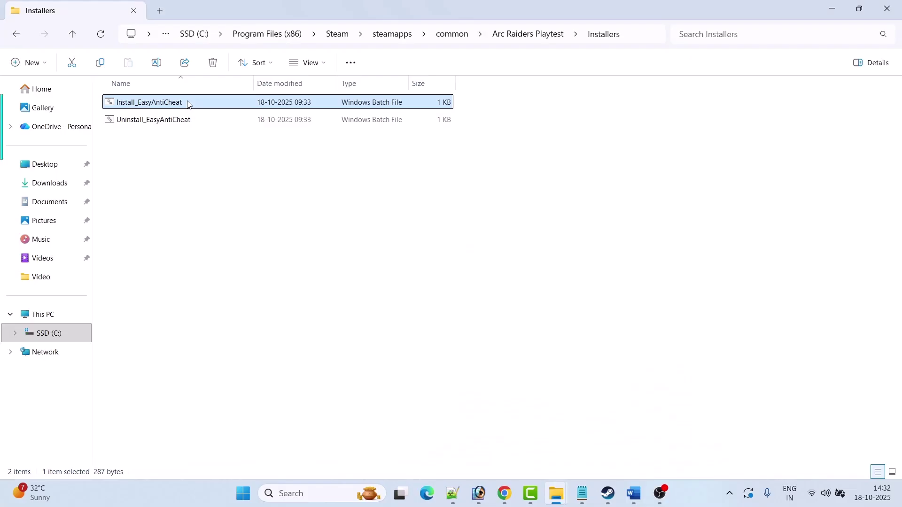
{"action": "double_click", "coordinate": [193, 102]}
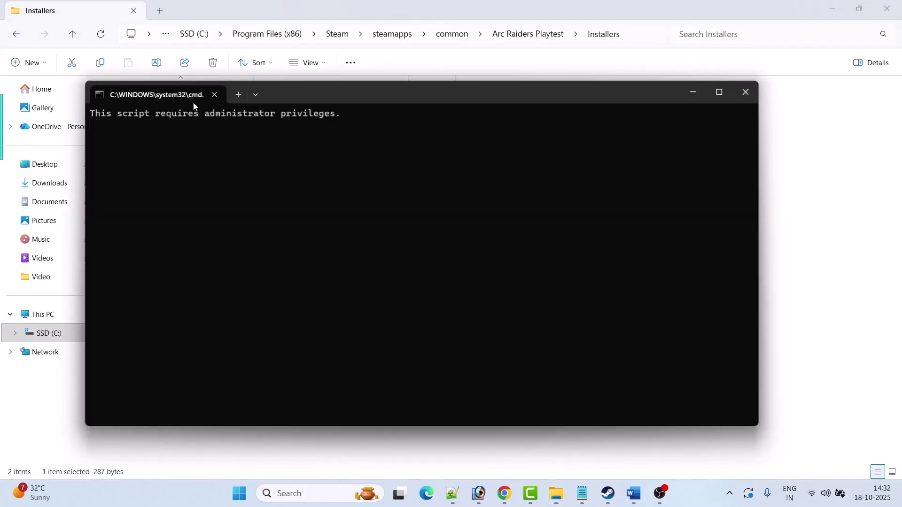
{"action": "key", "text": "Return"}
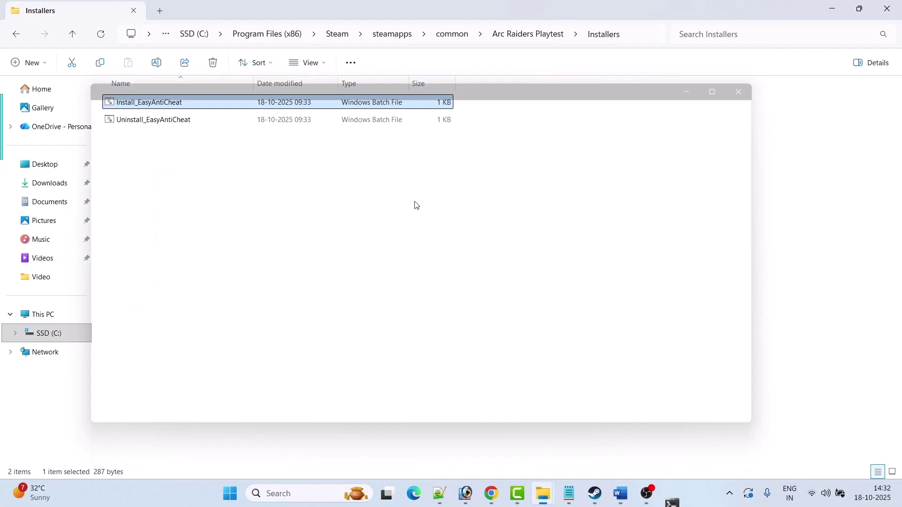
{"action": "key", "text": "alt+Tab"}
{"action": "left_click_drag", "start_coordinate": [449, 337], "coordinate": [673, 336]}
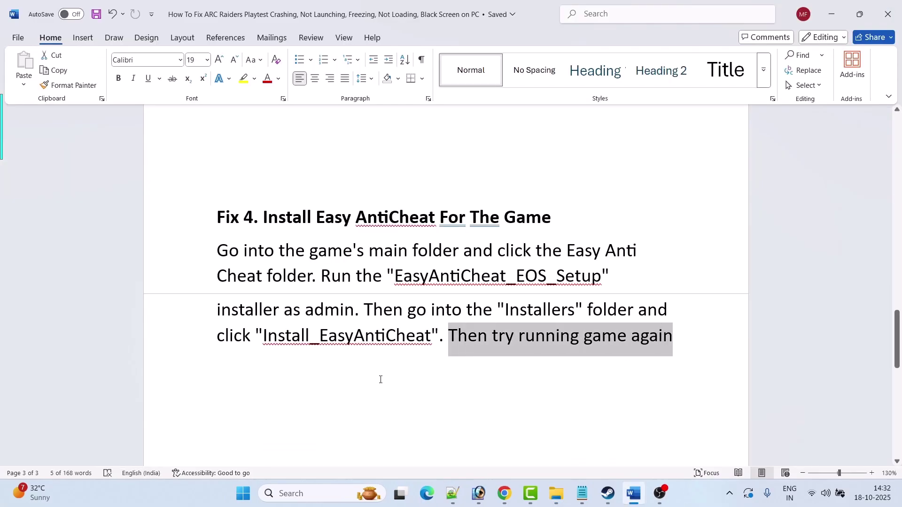
Read past Fix 5's GPU driver step to the Fix 6: Update Windows heading
{"action": "left_click", "coordinate": [372, 356]}
{"action": "scroll", "coordinate": [371, 355], "scroll_direction": "down", "scroll_amount": 5}
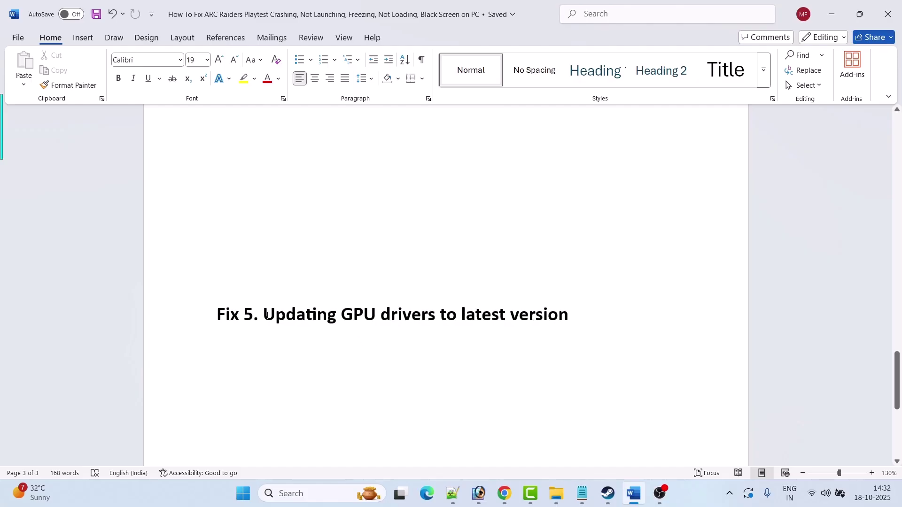
{"action": "left_click_drag", "start_coordinate": [267, 316], "coordinate": [569, 316]}
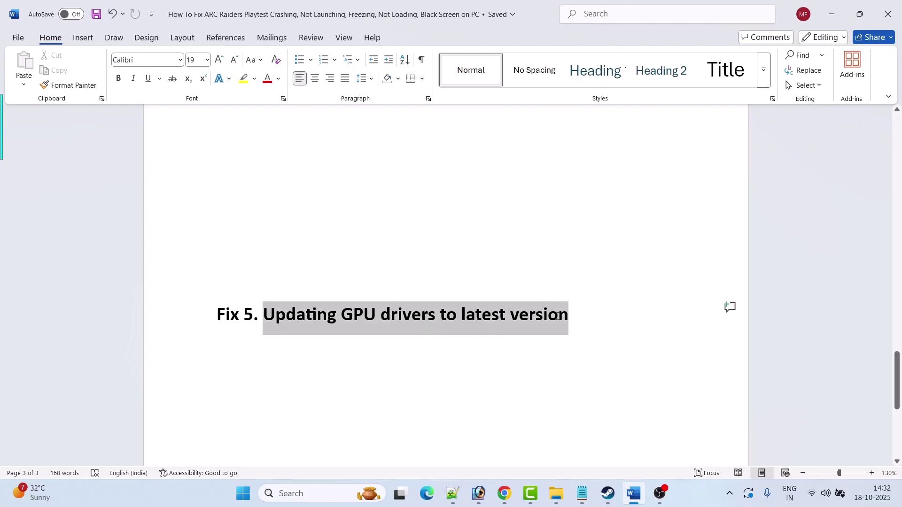
{"action": "left_click", "coordinate": [458, 389]}
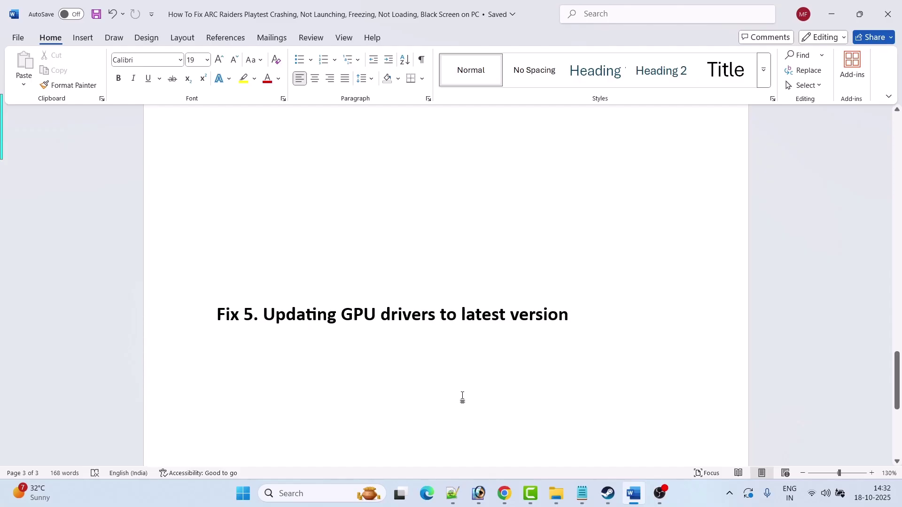
{"action": "scroll", "coordinate": [487, 370], "scroll_direction": "down", "scroll_amount": 4}
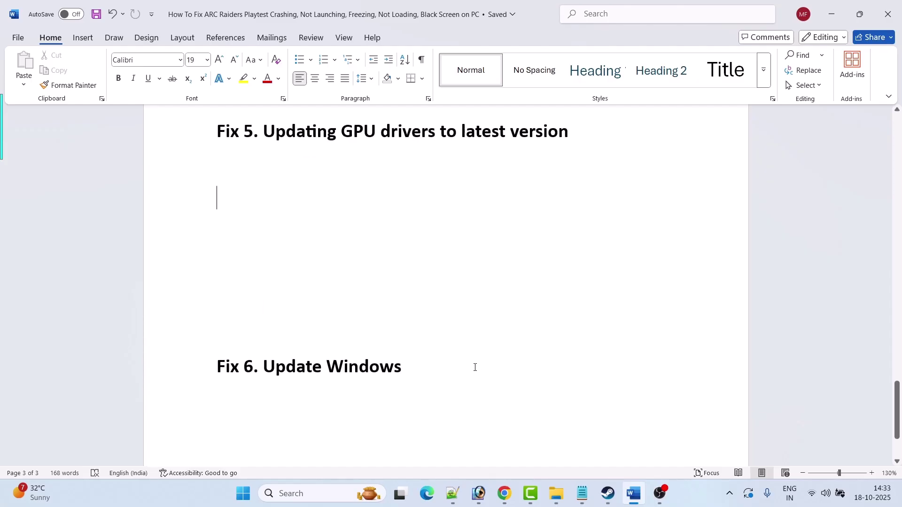
{"action": "left_click_drag", "start_coordinate": [429, 376], "coordinate": [217, 371]}
{"action": "key", "text": "super"}
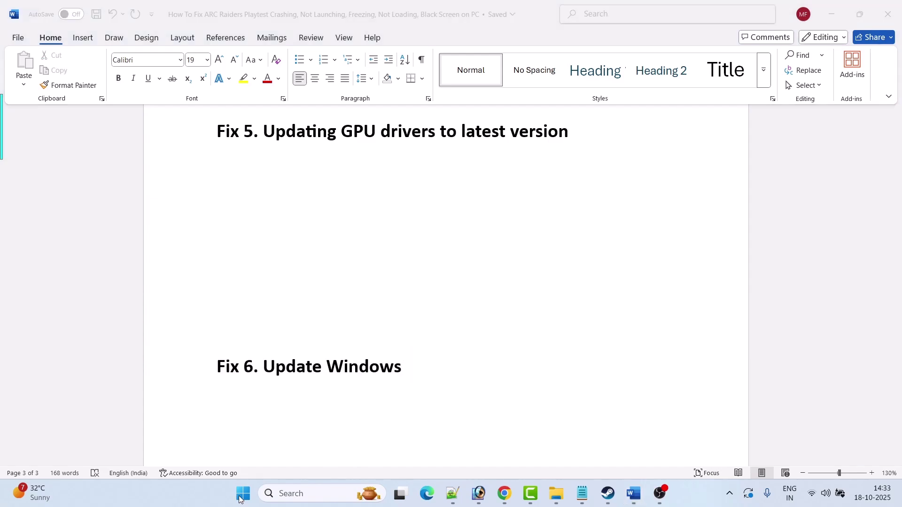
Check the Windows Update page in Settings for pending updates, then minimize Settings
{"action": "left_click", "coordinate": [307, 198]}
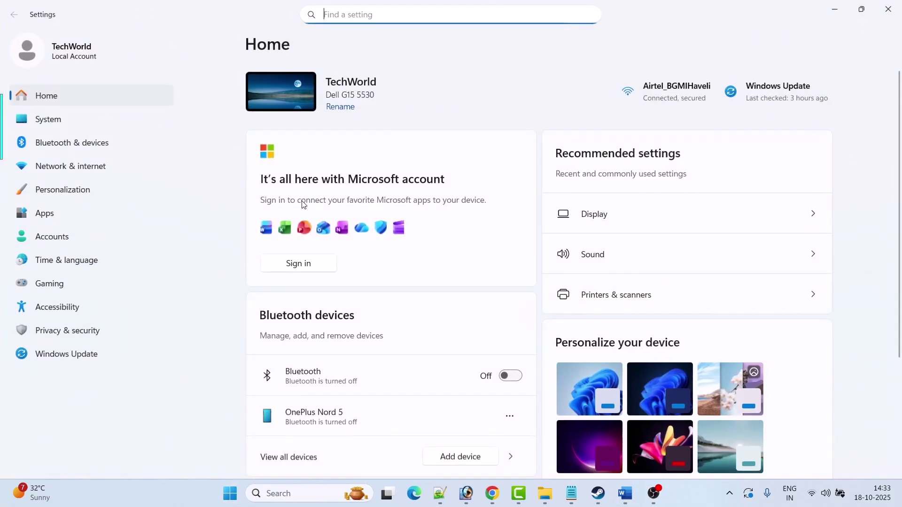
{"action": "left_click", "coordinate": [55, 358]}
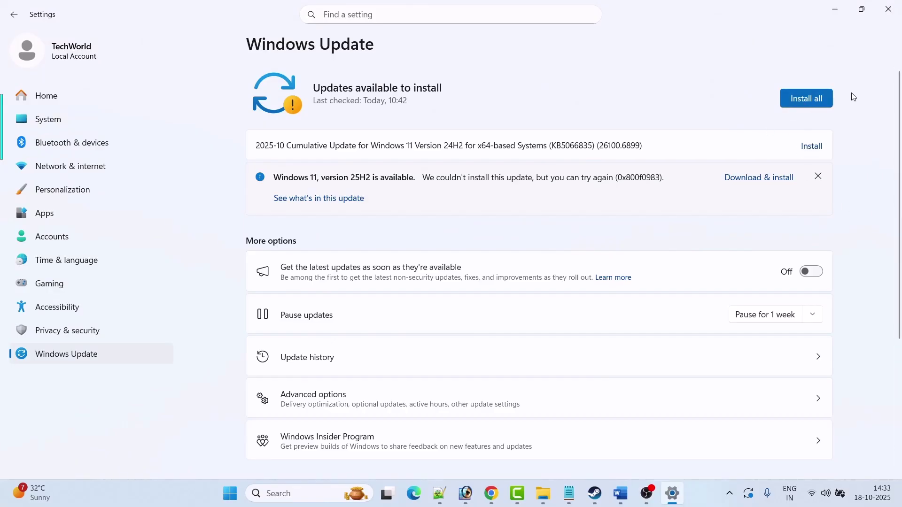
{"action": "left_click", "coordinate": [843, 10]}
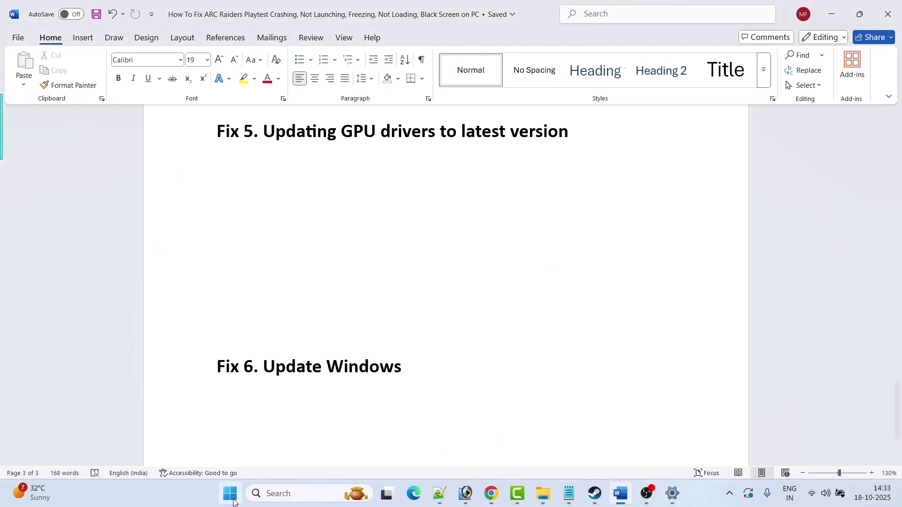
Look at Start's Restart power option without restarting, then return to Steam's library
{"action": "left_click", "coordinate": [230, 493]}
{"action": "left_click", "coordinate": [598, 454]}
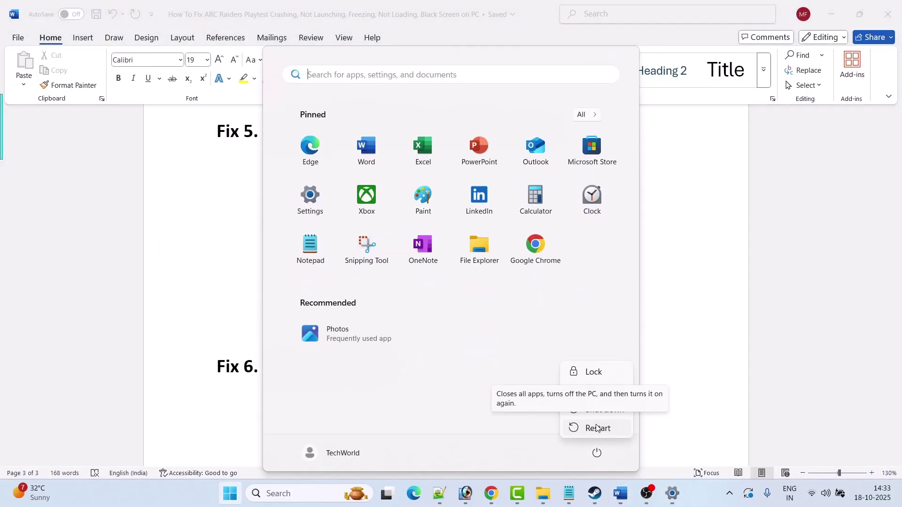
{"action": "left_click", "coordinate": [681, 373]}
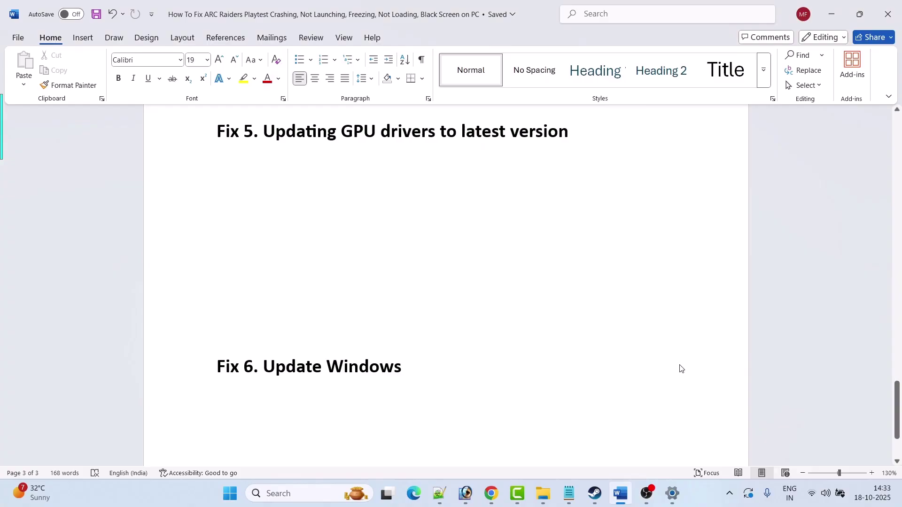
{"action": "left_click", "coordinate": [595, 493]}
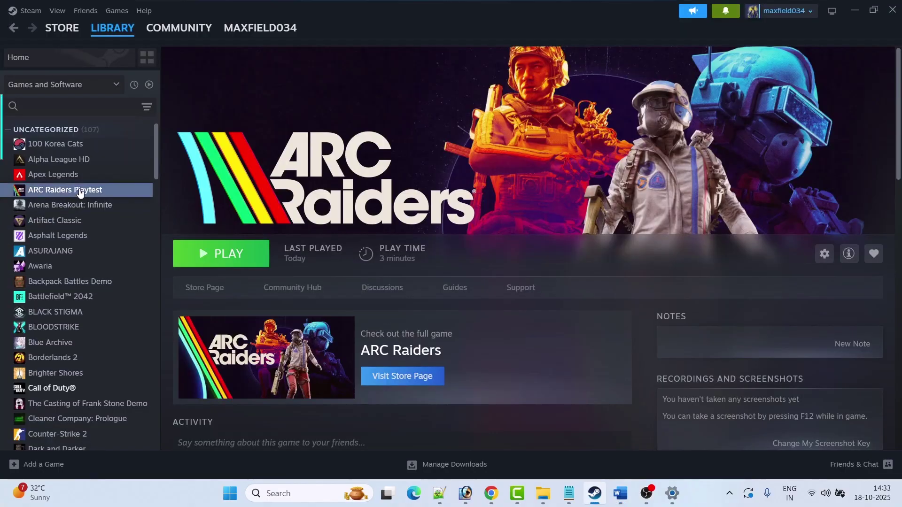